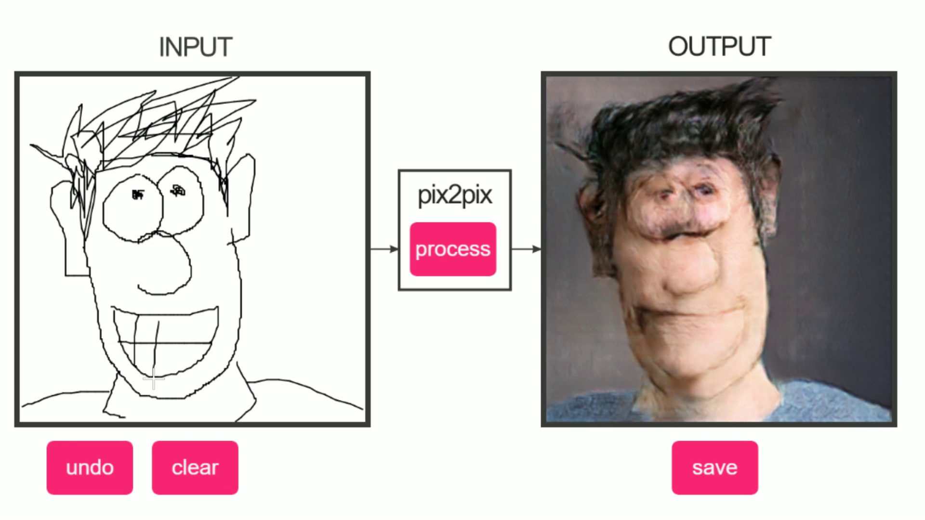
- Draw two vertical lines through the grin to separate the teeth, then regenerate the photo face
{"action": "left_click_drag", "start_coordinate": [179, 318], "coordinate": [176, 376]}
{"action": "left_click_drag", "start_coordinate": [200, 312], "coordinate": [196, 361]}
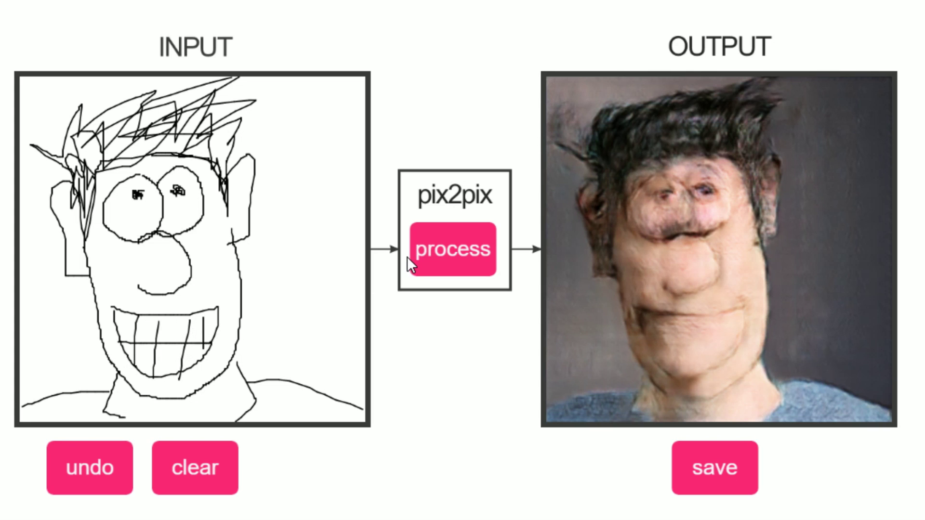
{"action": "left_click", "coordinate": [415, 261]}
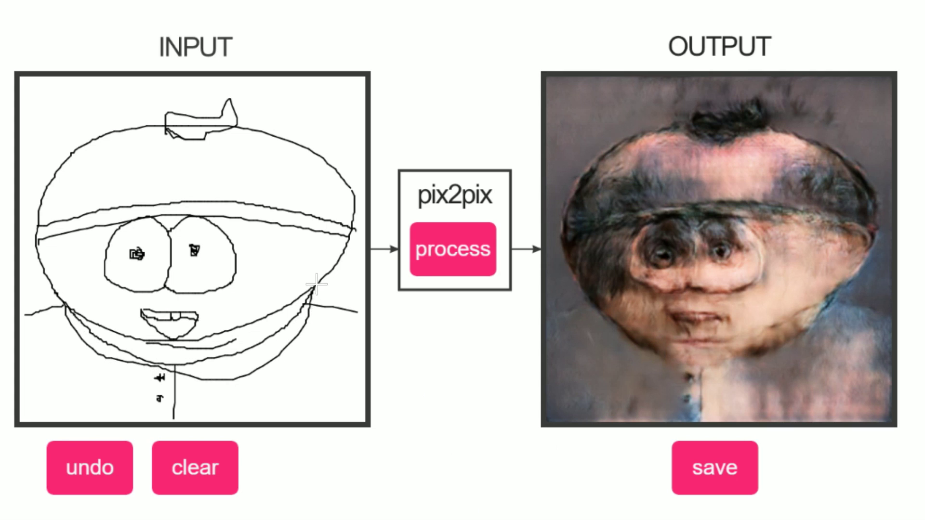
- Add curved chin lines under Cartman's mouth and regenerate the distorted photo face with the extra chins
{"action": "left_click", "coordinate": [466, 266]}
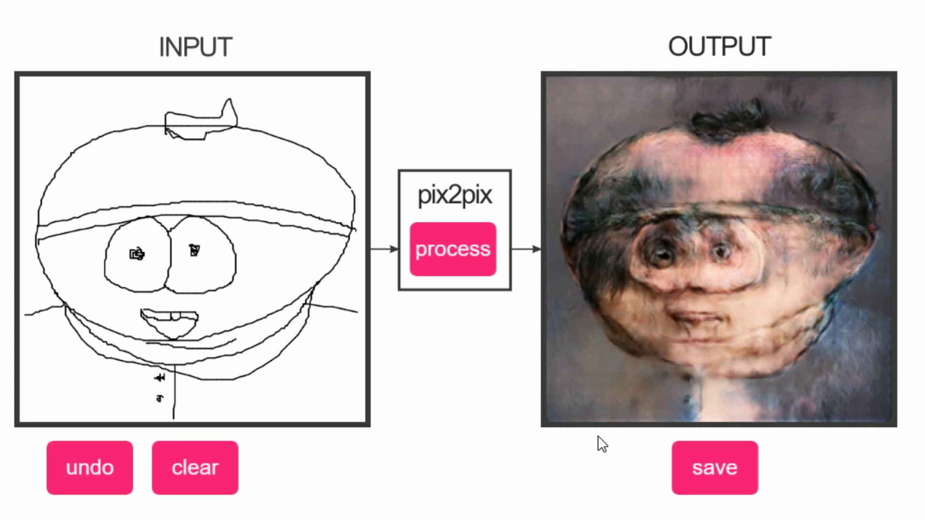
{"action": "left_click_drag", "start_coordinate": [54, 290], "coordinate": [261, 398]}
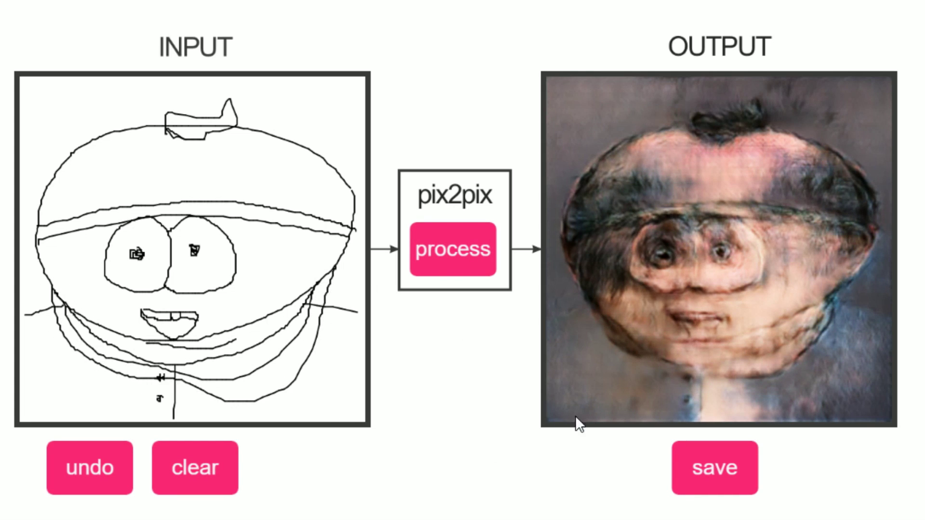
{"action": "left_click", "coordinate": [468, 273]}
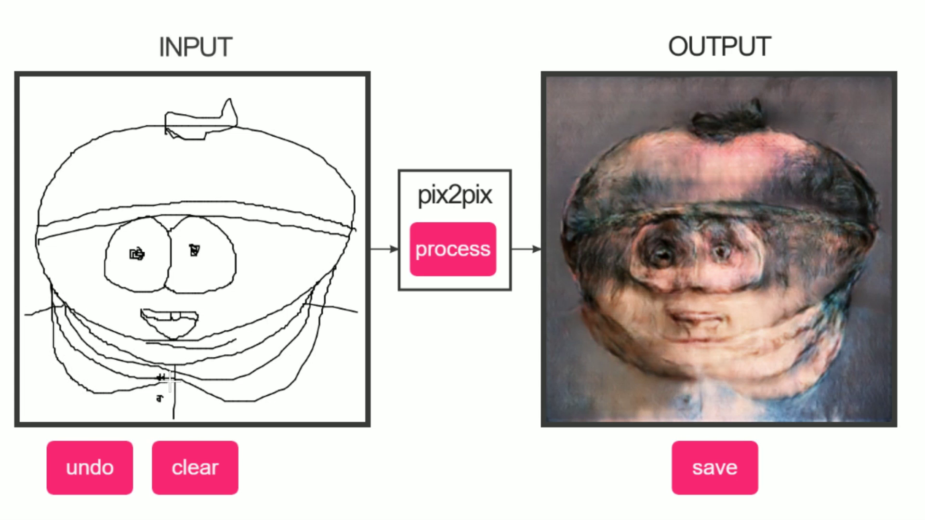
{"action": "left_click", "coordinate": [456, 254]}
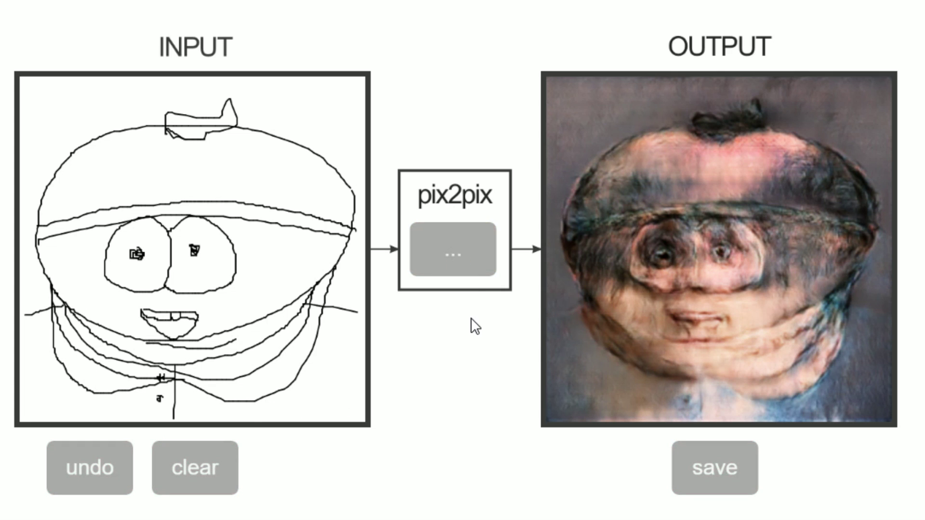
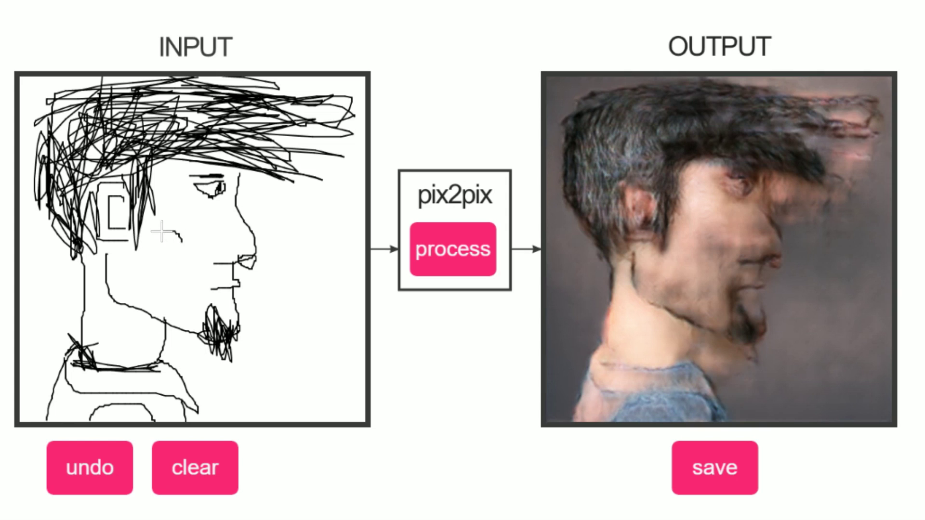
- Scribble a two-stroke mark on the profile's cheek and process the sketch twice, regenerating the distorted face
{"action": "mouse_move", "coordinate": [161, 232]}
{"action": "left_mouse_down"}
{"action": "mouse_move", "coordinate": [174, 267]}
{"action": "mouse_move", "coordinate": [183, 231]}
{"action": "left_mouse_up"}
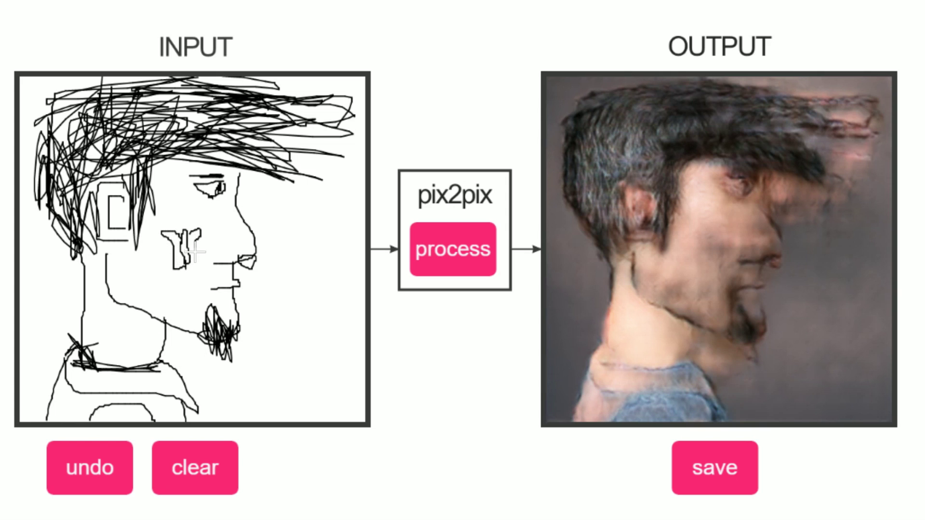
{"action": "left_click_drag", "start_coordinate": [196, 249], "coordinate": [196, 269]}
{"action": "left_click", "coordinate": [461, 233]}
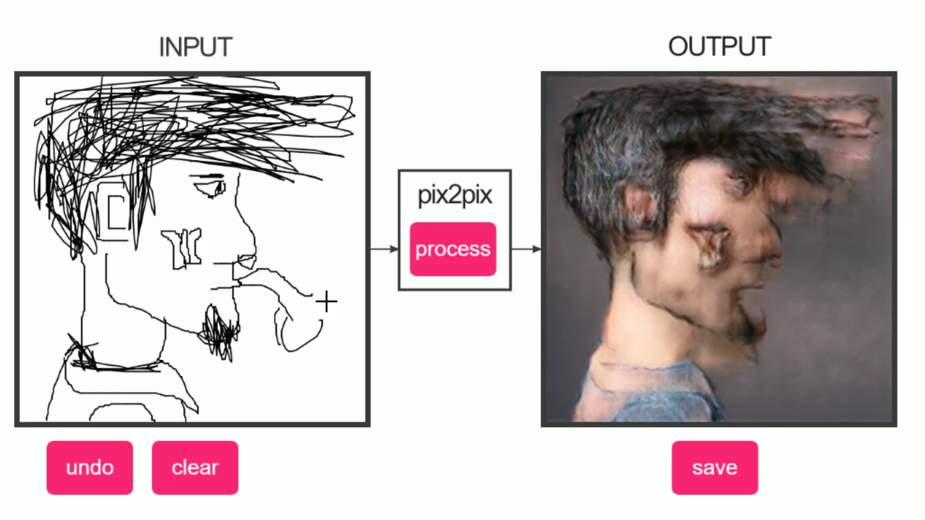
{"action": "left_click", "coordinate": [448, 269]}
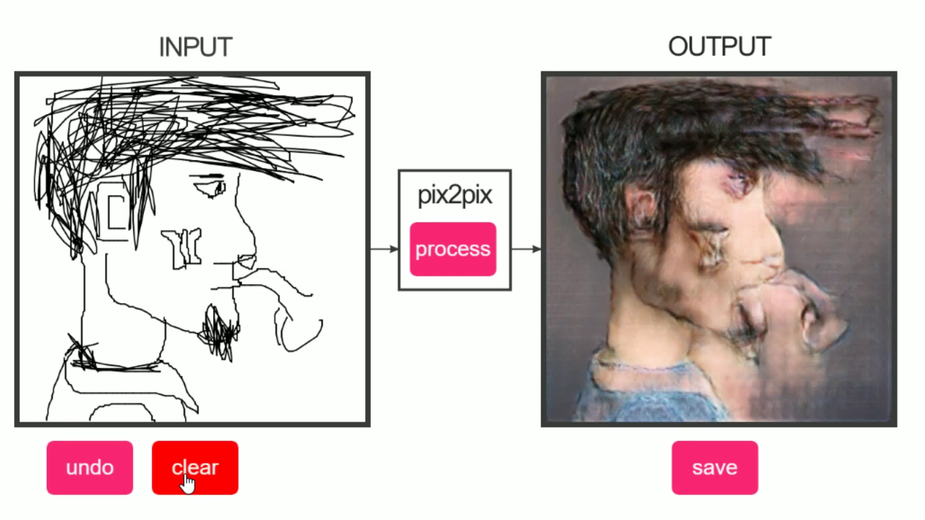